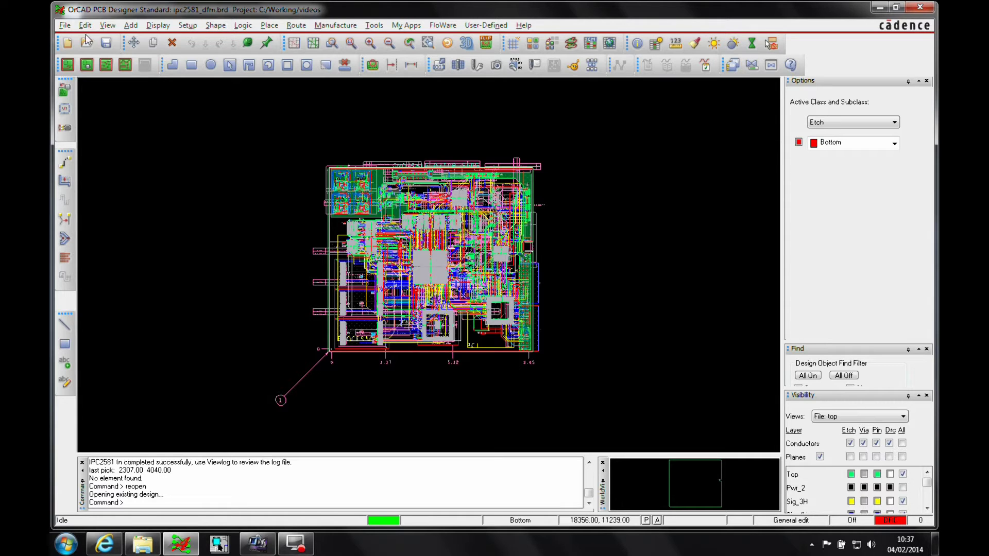
Step: Open the IPC-2581 export settings from File > Export, with output file name ipc2581_dfm
click(66, 26)
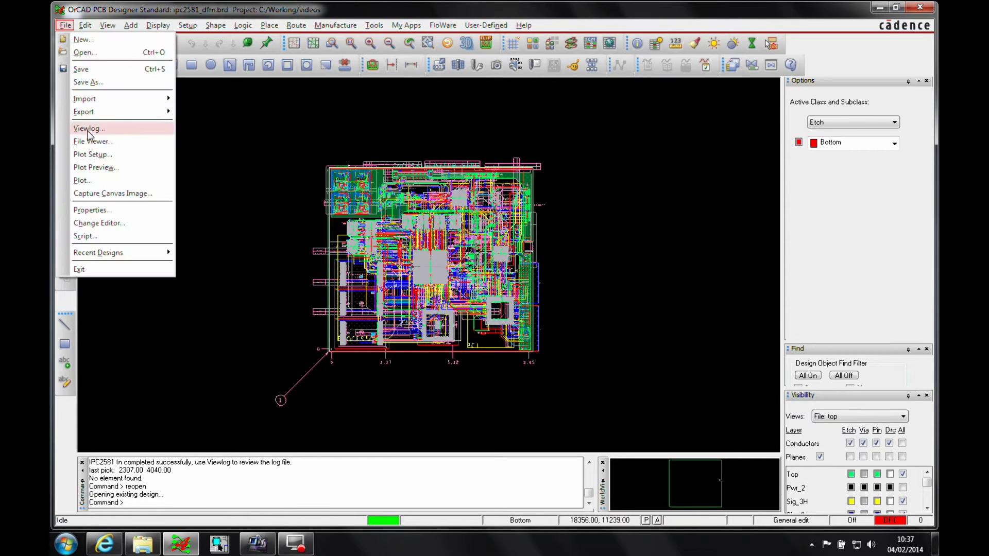
mouse_move(98, 114)
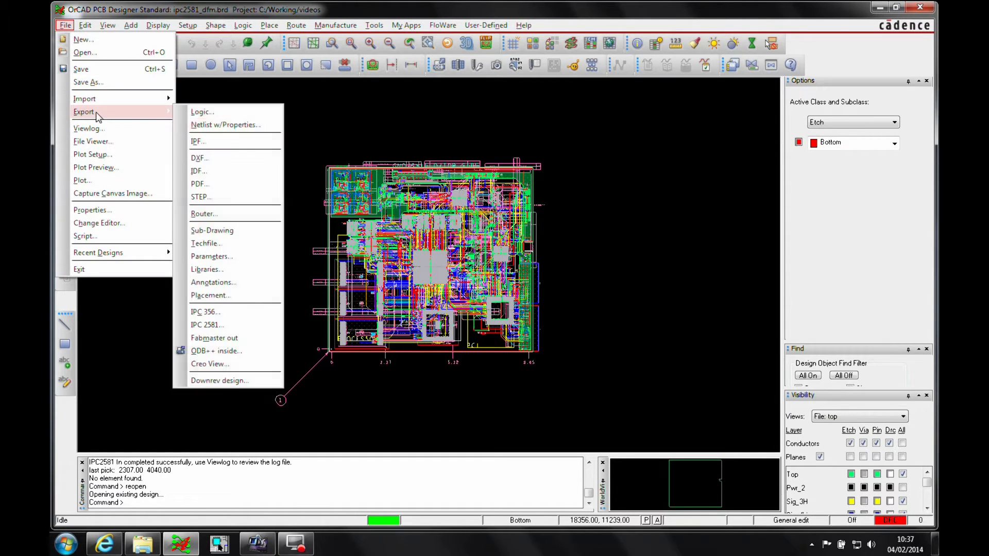
click(225, 327)
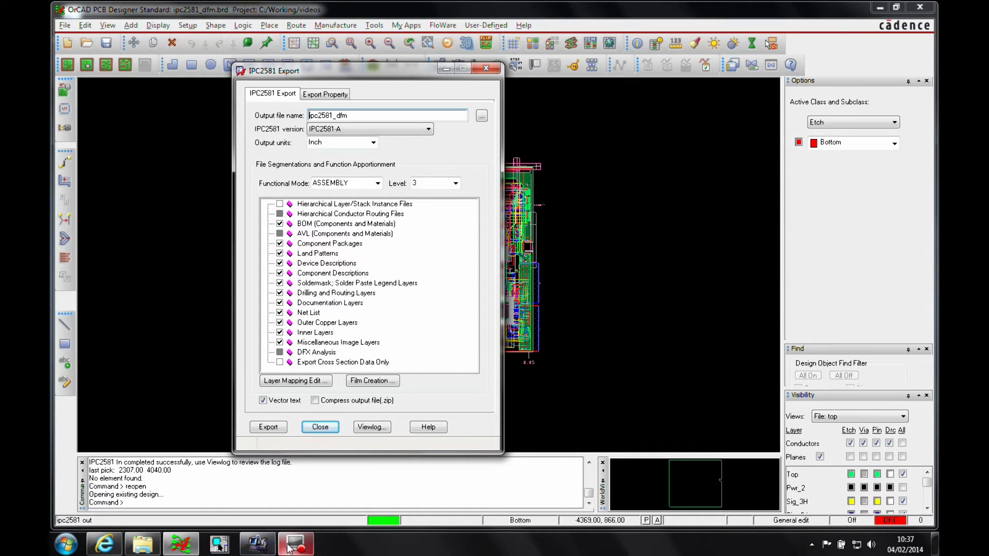
mouse_move(288, 547)
click(110, 542)
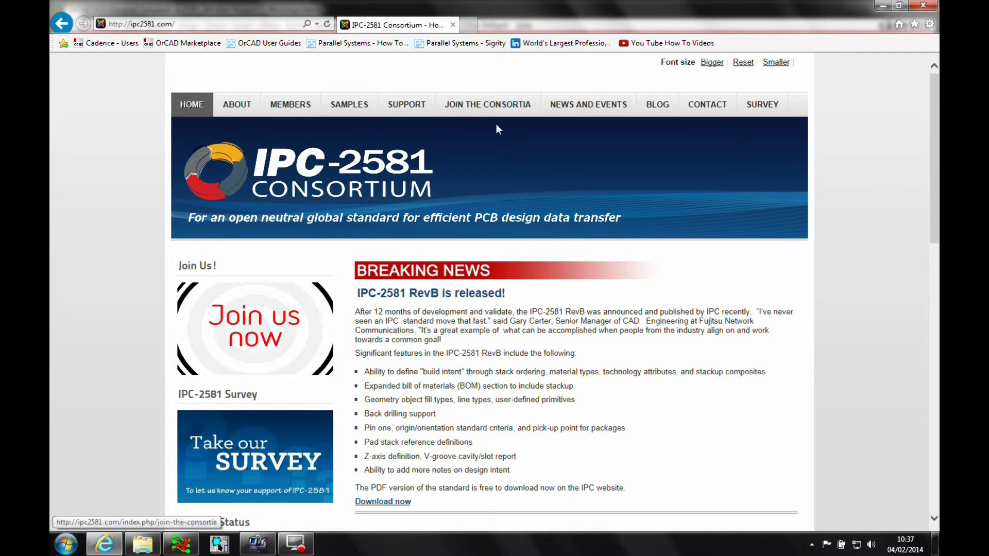
click(881, 7)
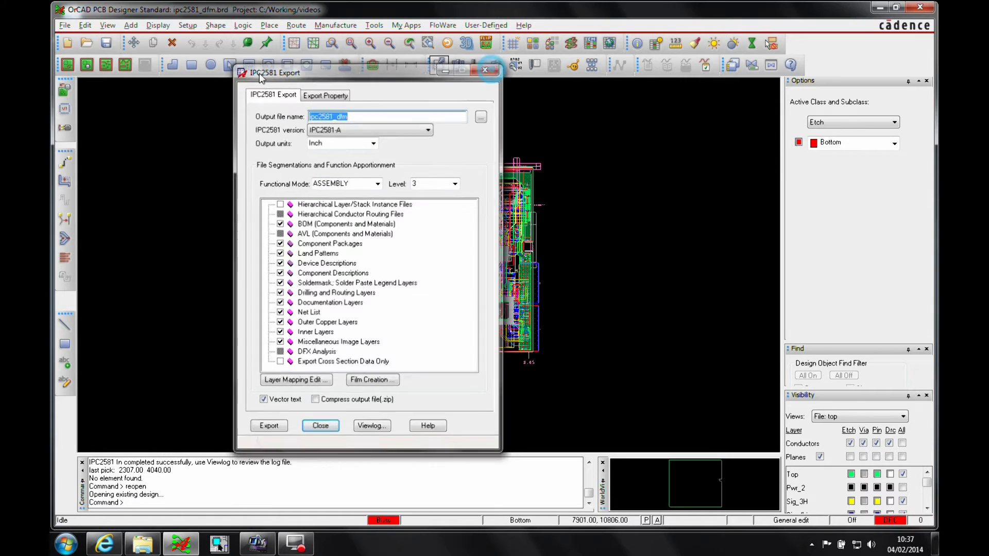
Step: Reopen the IPC-2581 export settings on the Export Property page
click(486, 68)
click(65, 26)
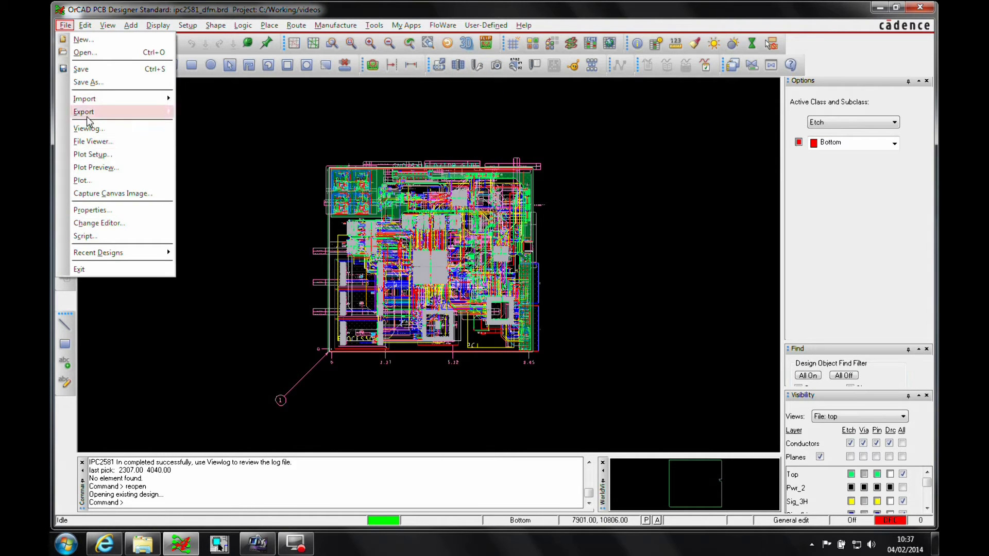
mouse_move(85, 112)
click(211, 323)
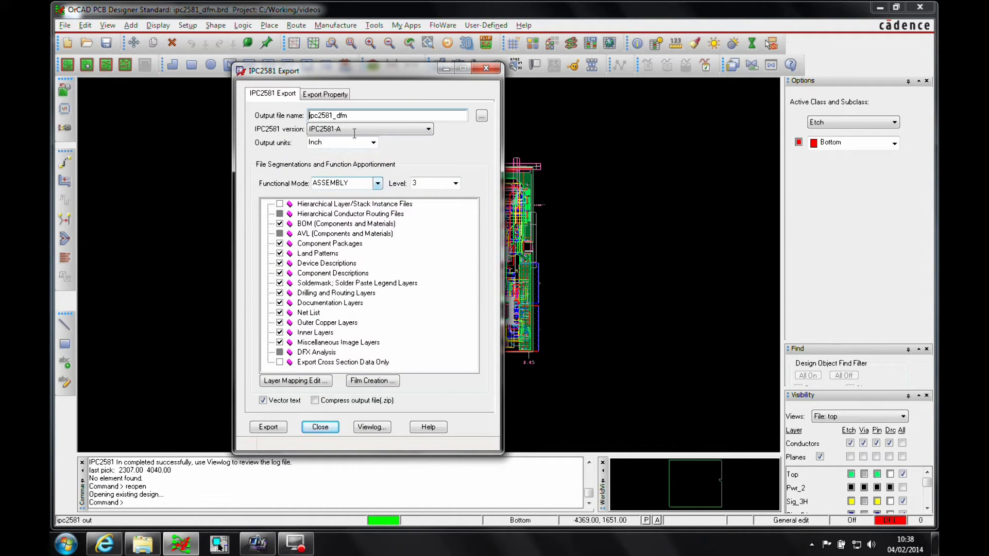
click(328, 95)
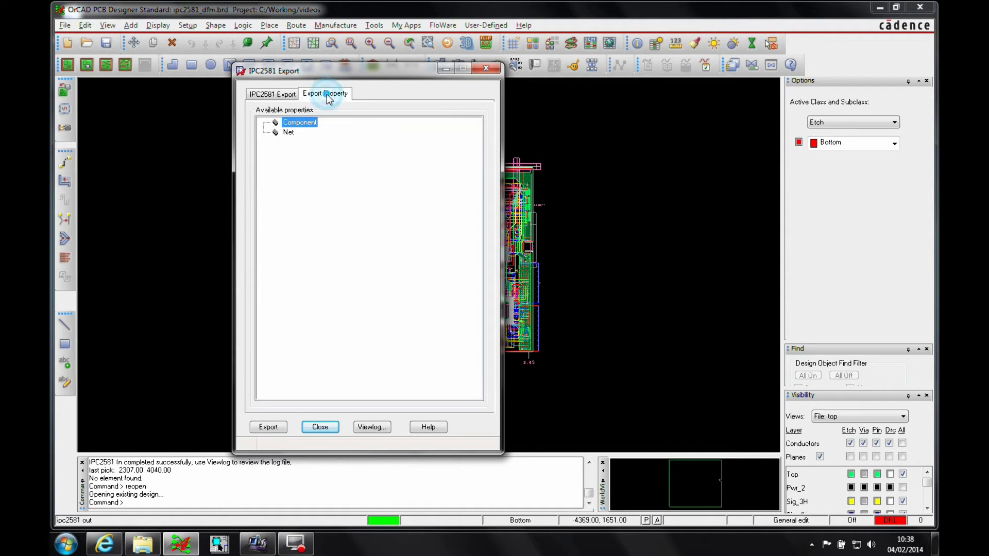
Step: Review the Component and Net property lists and cancel both without adding properties
right_click(303, 124)
click(348, 132)
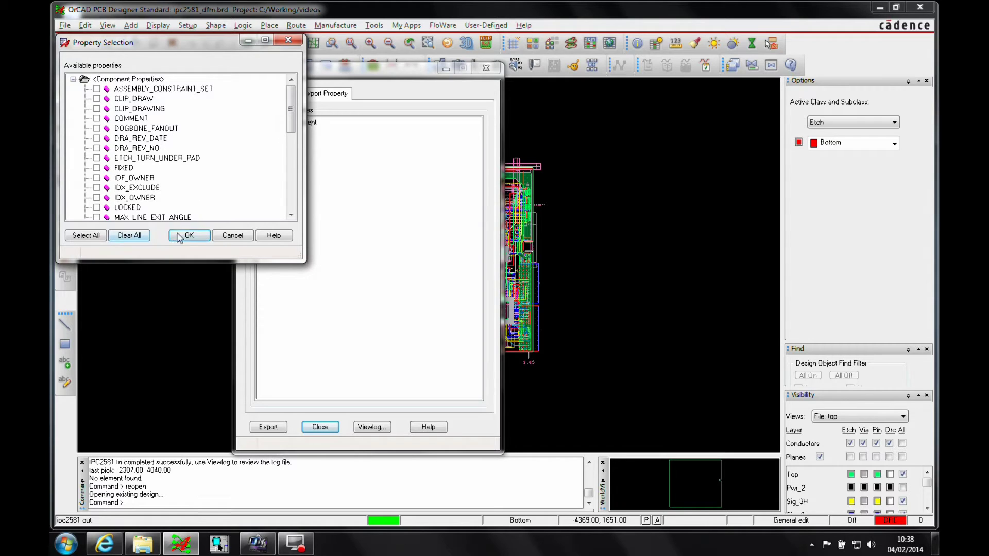
click(223, 237)
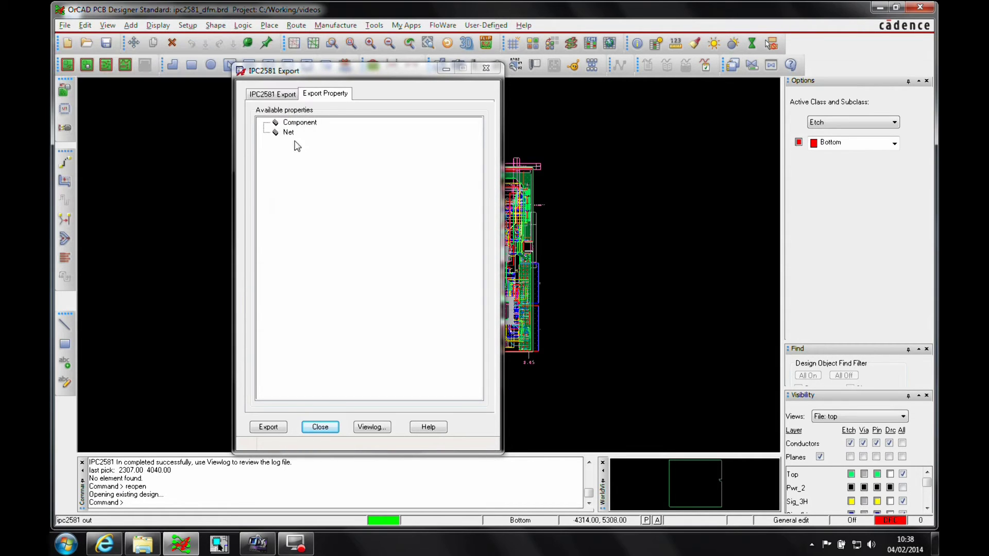
click(289, 133)
right_click(289, 132)
click(320, 137)
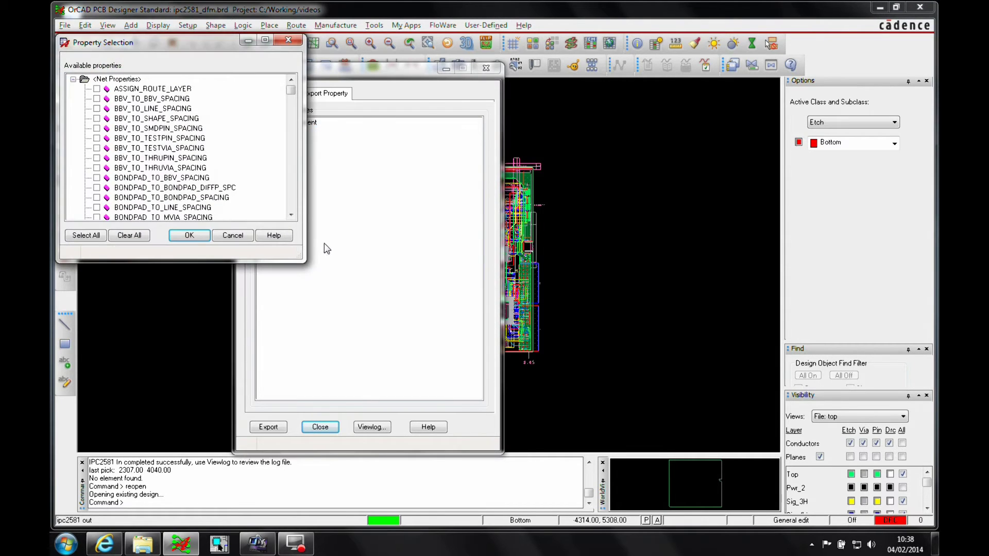
click(231, 237)
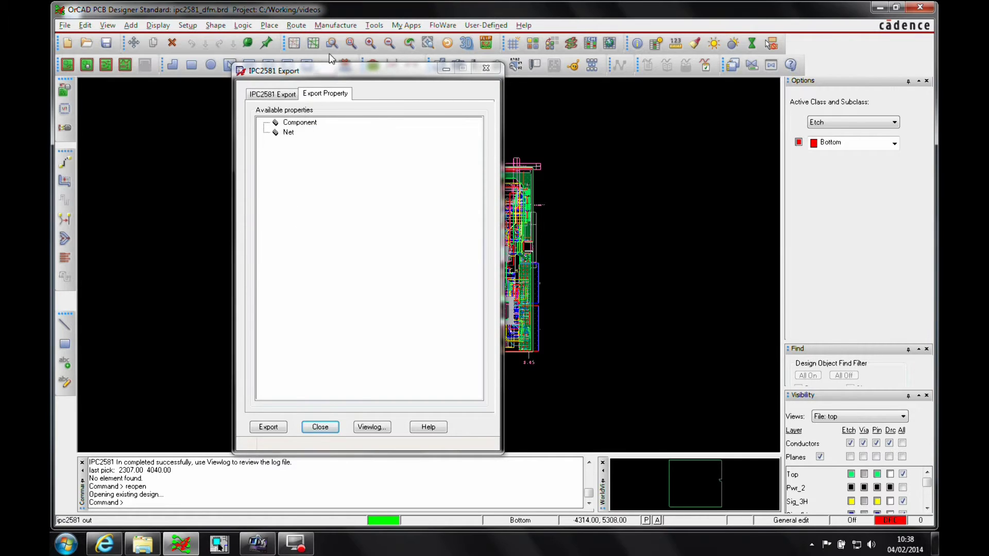
Step: Set the IPC-2581 export functional mode to FULL
click(272, 93)
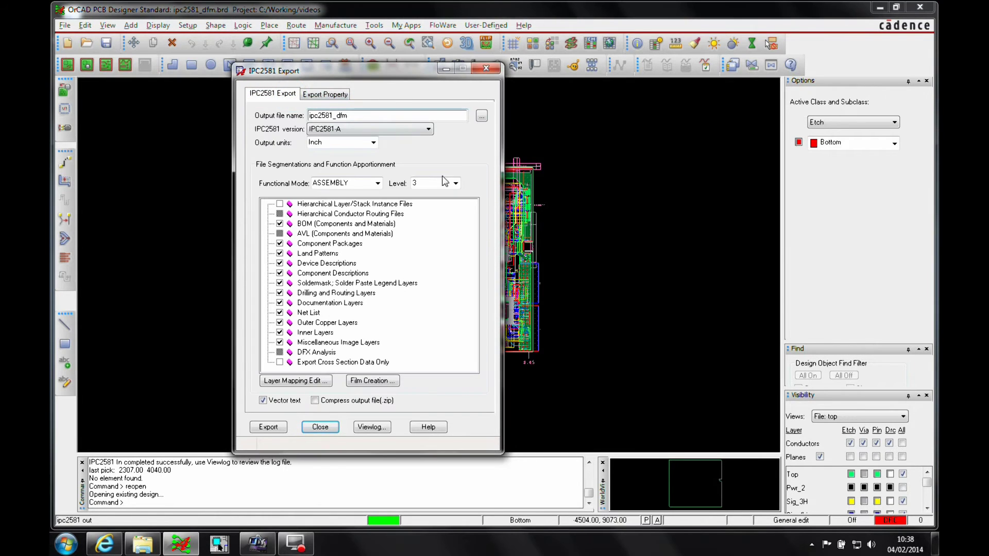
click(378, 184)
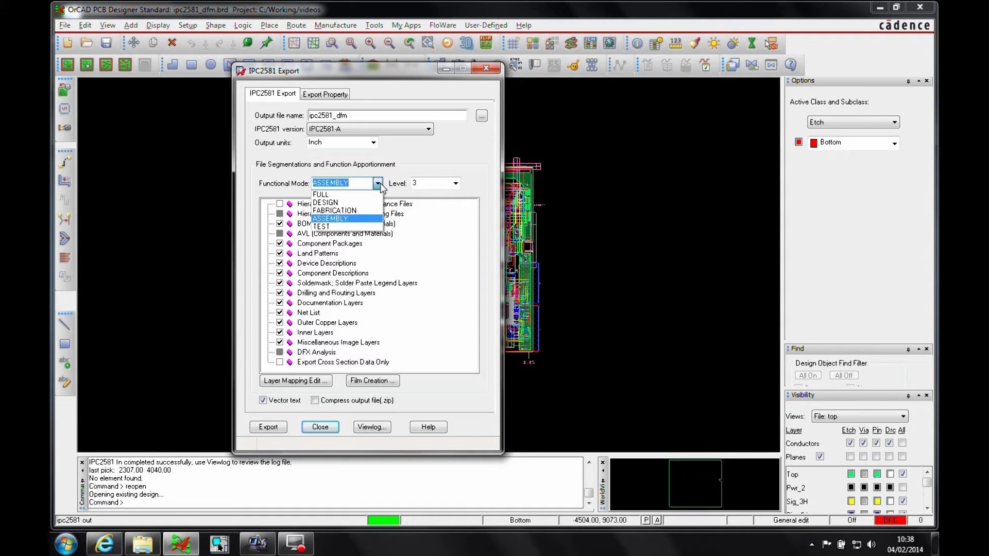
click(345, 195)
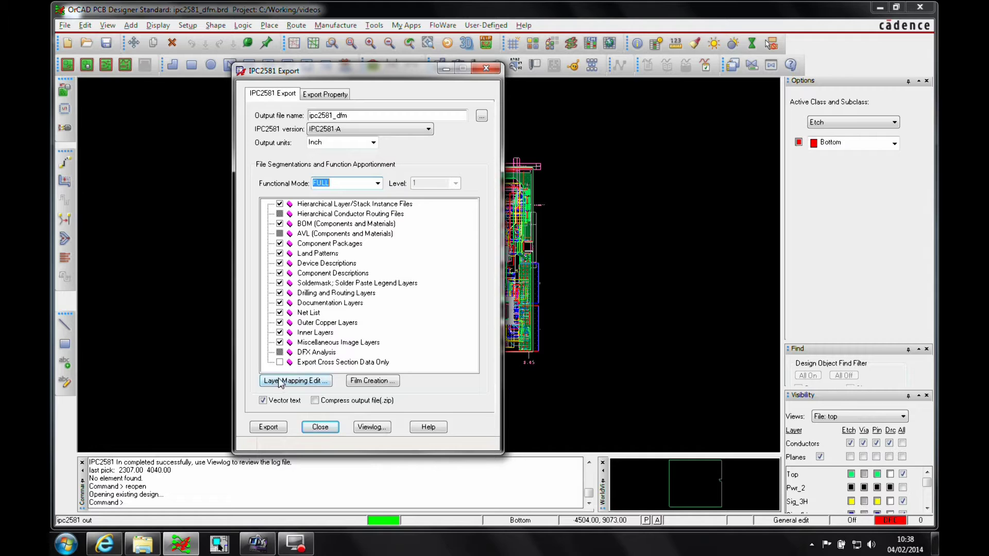
Step: Open the artwork film settings and view the film domain table without changes
click(370, 380)
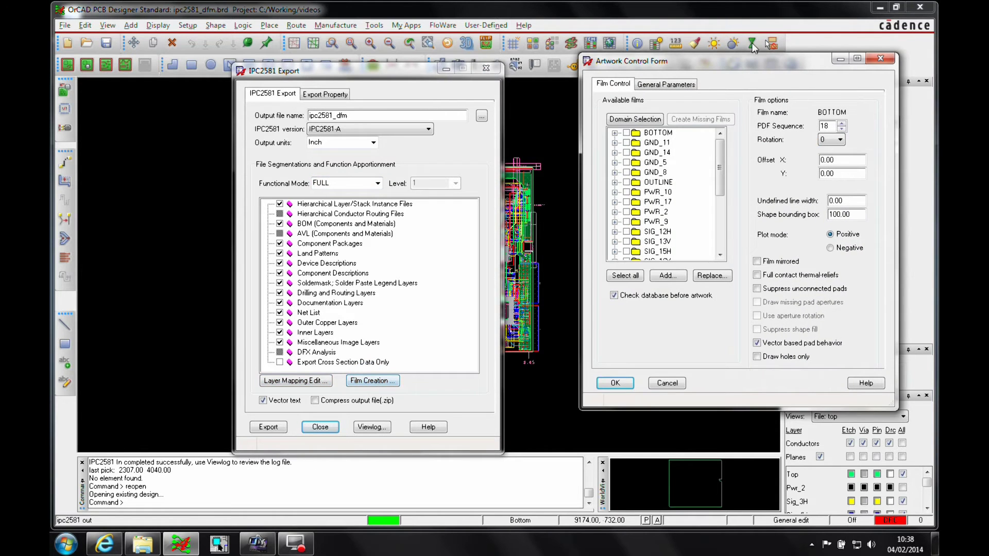
drag(741, 61, 480, 48)
drag(458, 146, 469, 221)
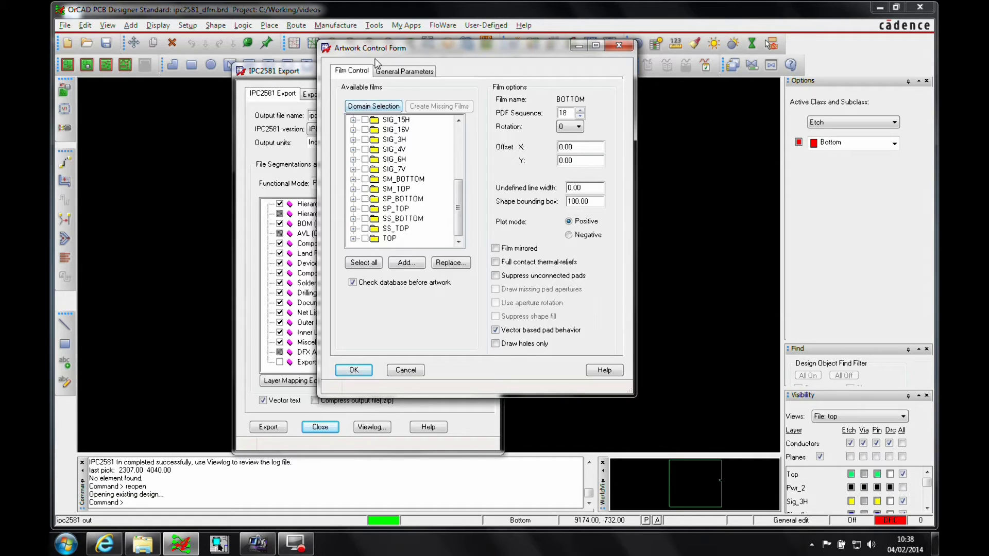
click(373, 106)
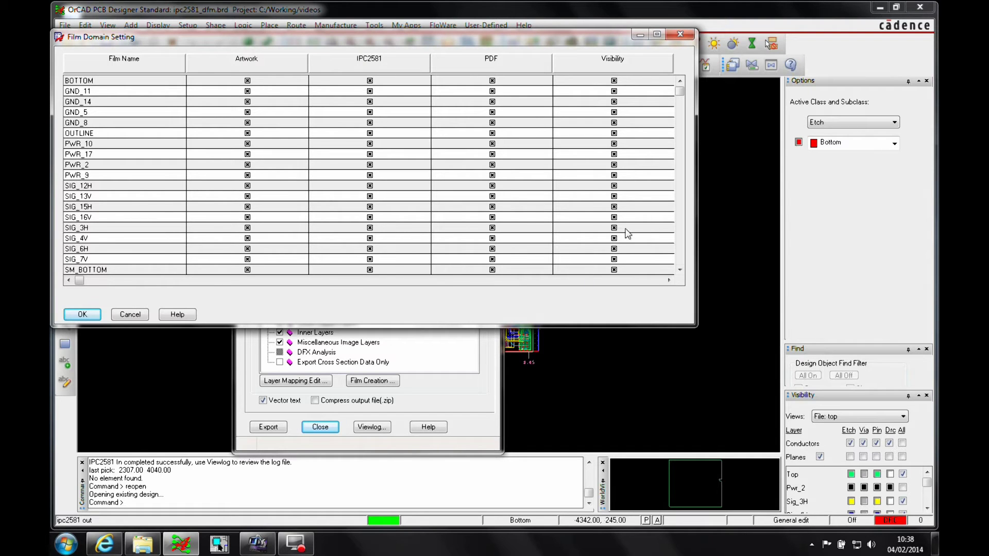
click(129, 314)
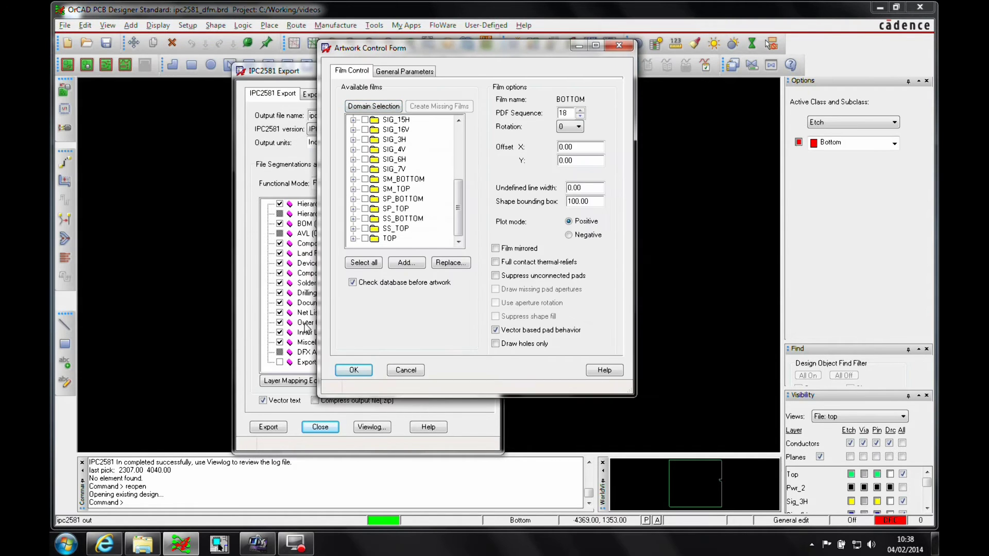
Step: Close the artwork film settings and accept the layer mapping with TOP/BOTTOM outer, GND/PWR/SIG inner
click(352, 369)
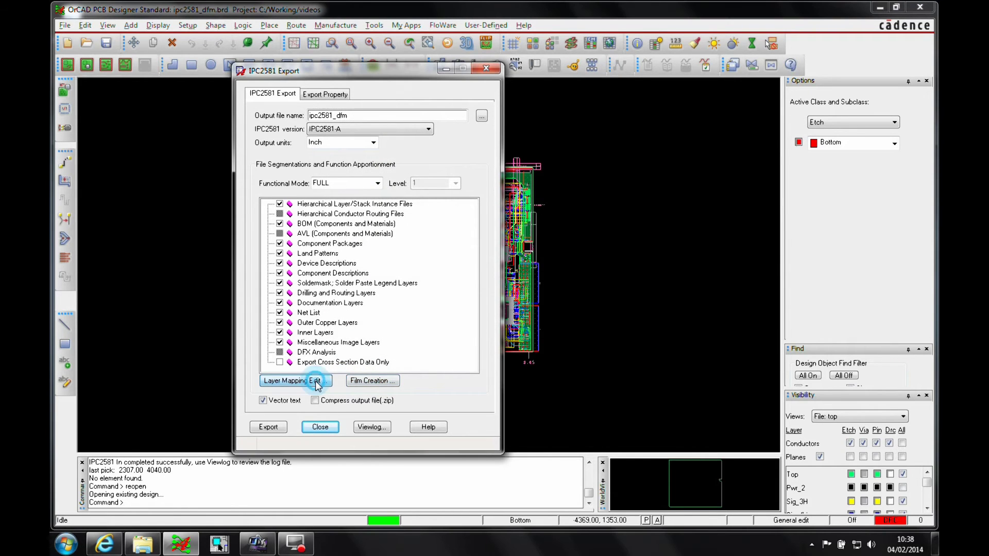
click(315, 381)
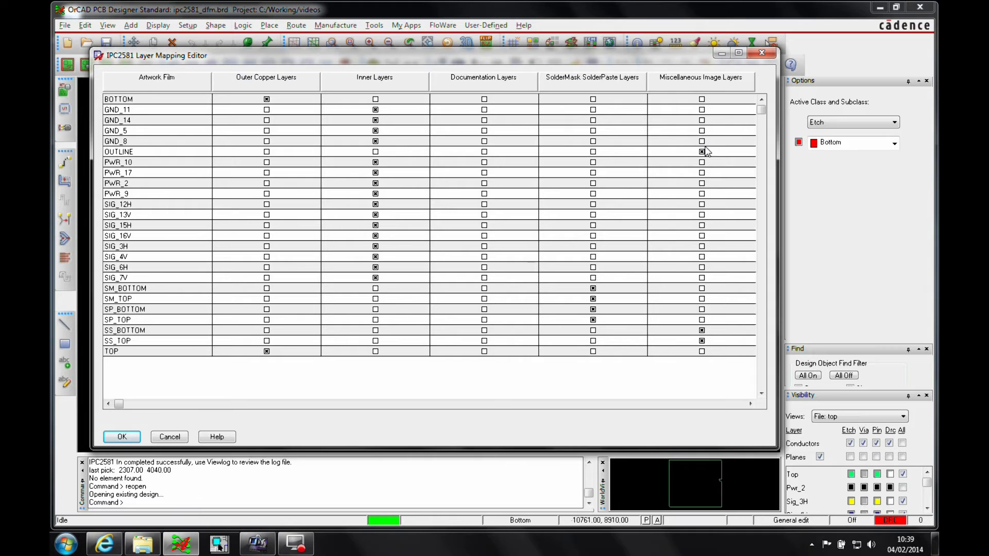
click(121, 436)
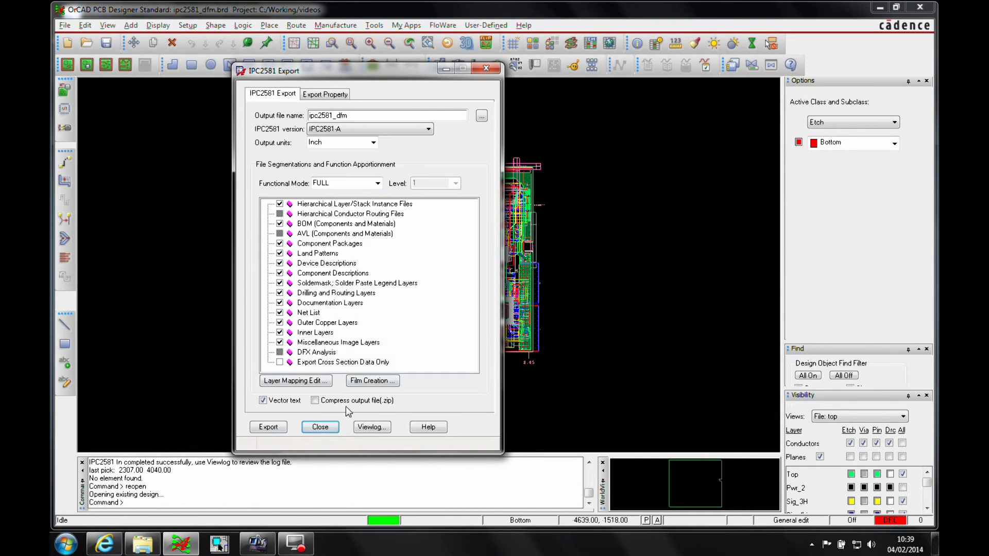
Step: Run the IPC-2581 export of ipc2581_dfm and close the log viewer
click(267, 427)
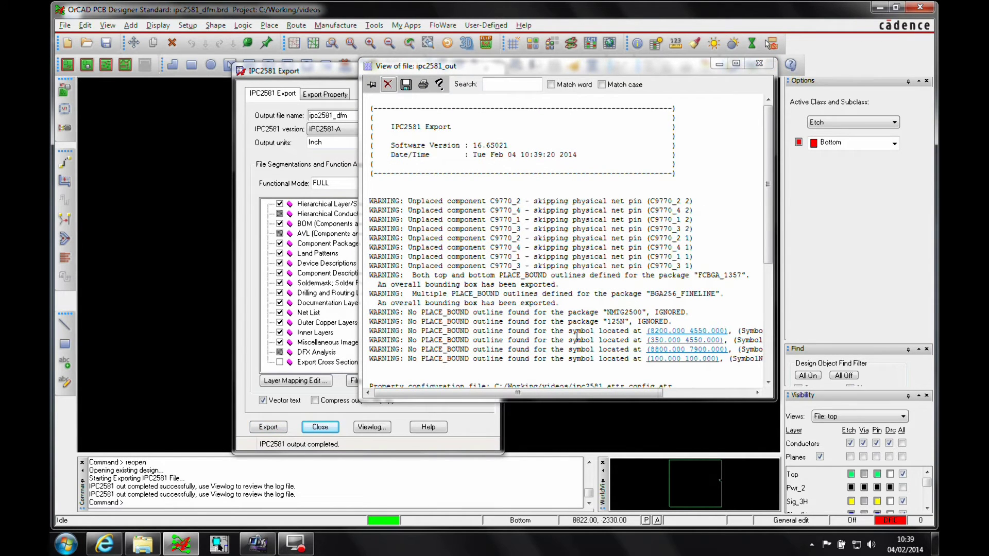
click(760, 64)
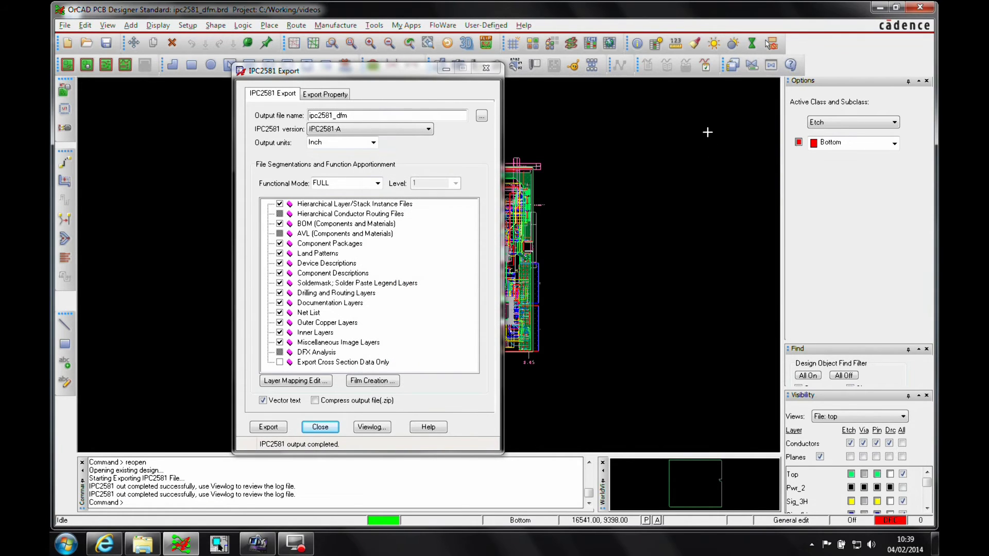
Step: Close the export settings and confirm ipc2581_dfm.xml (48.7 MB) exists in C:\Working\videos
click(319, 427)
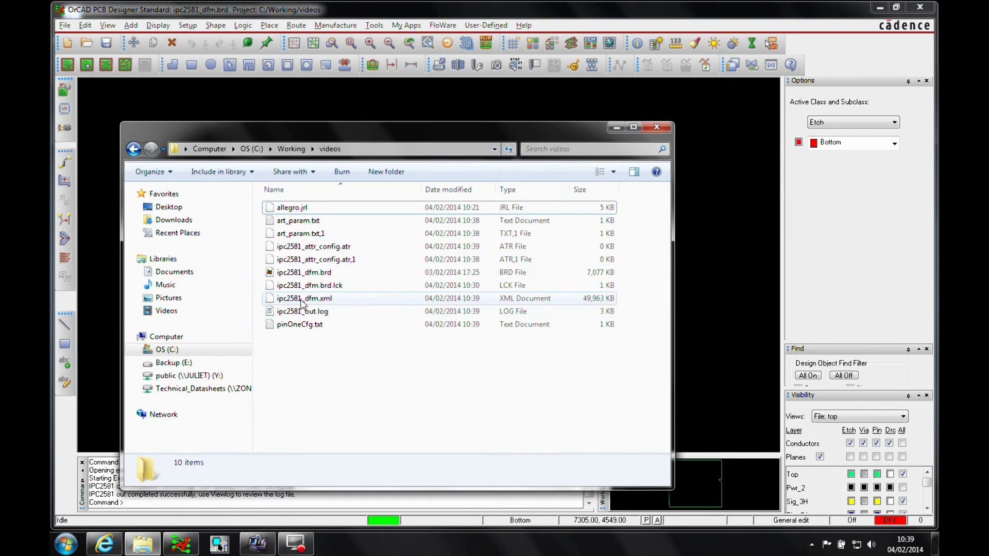
click(324, 303)
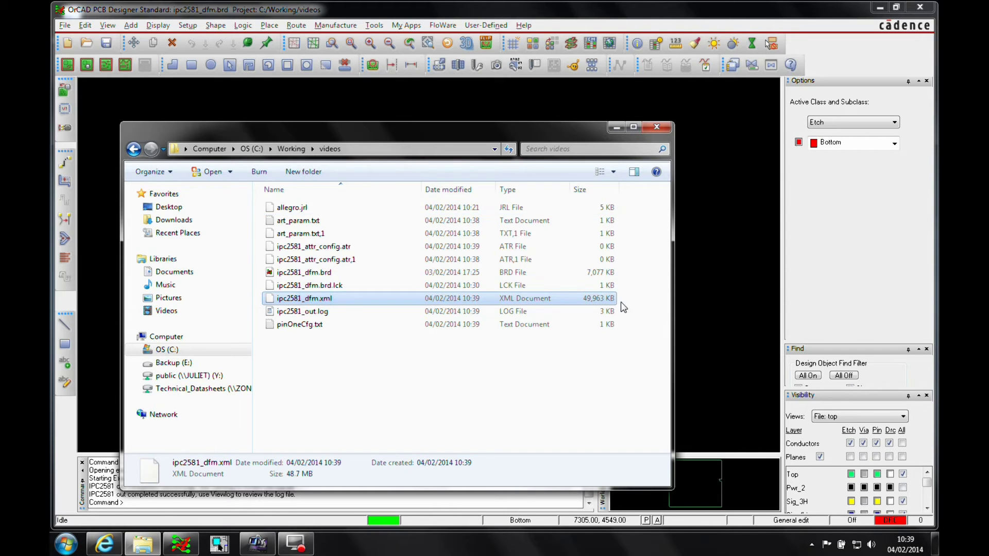
right_click(316, 299)
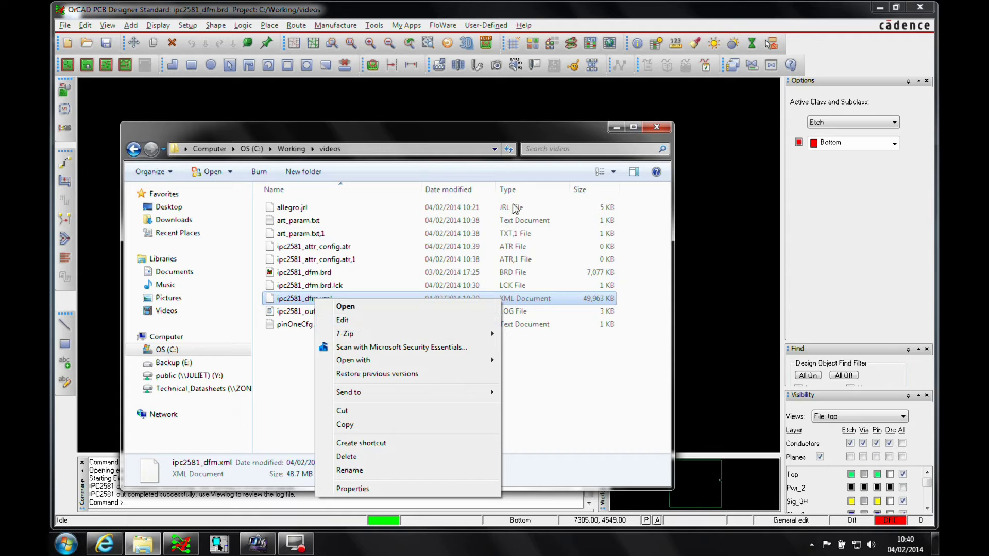
click(465, 129)
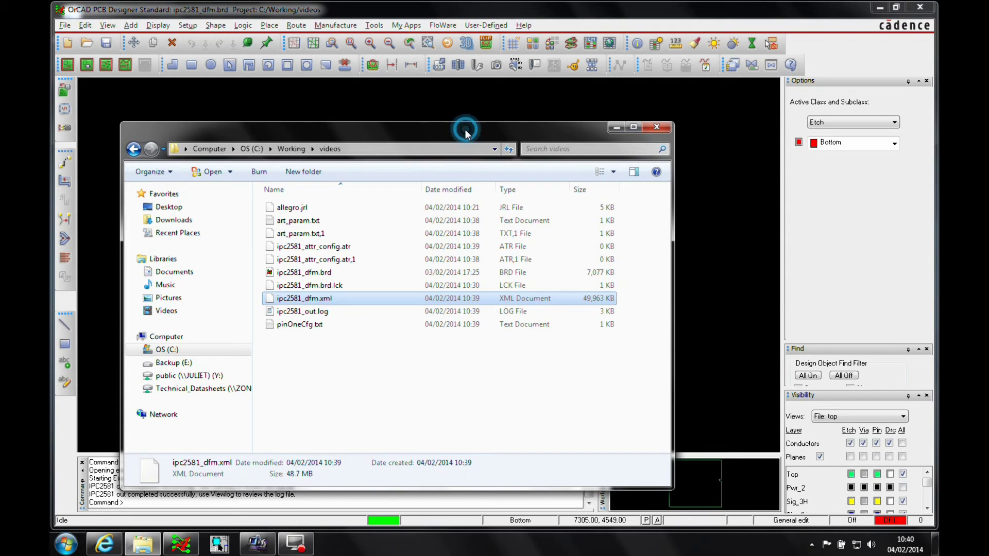
click(411, 12)
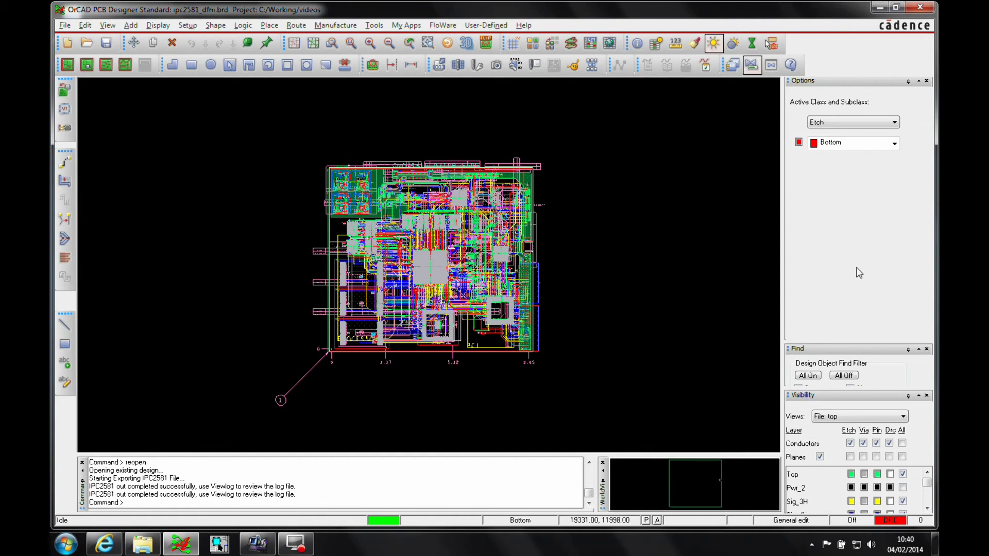
Step: Switch to the File: top visibility view and recolour Top etch yellow
click(845, 416)
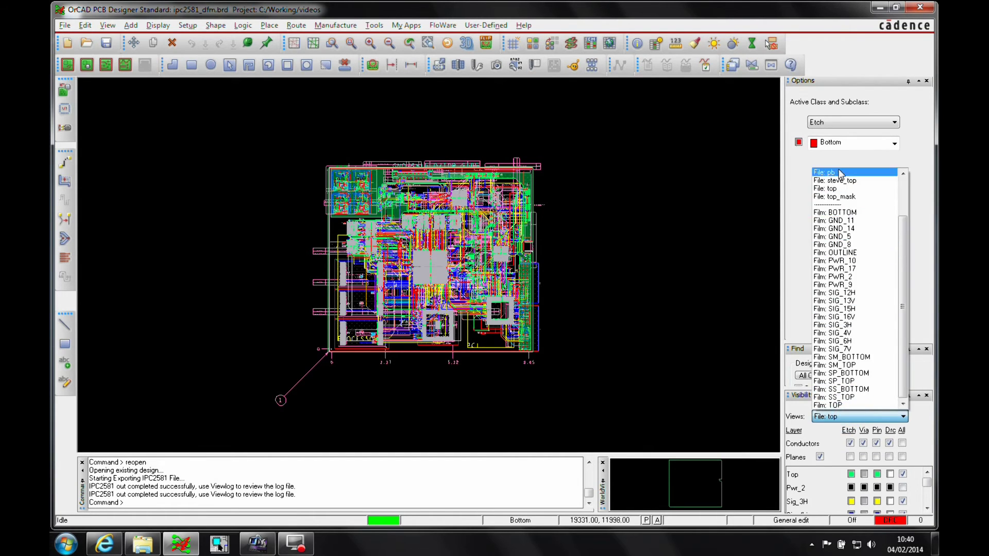
click(832, 188)
click(640, 298)
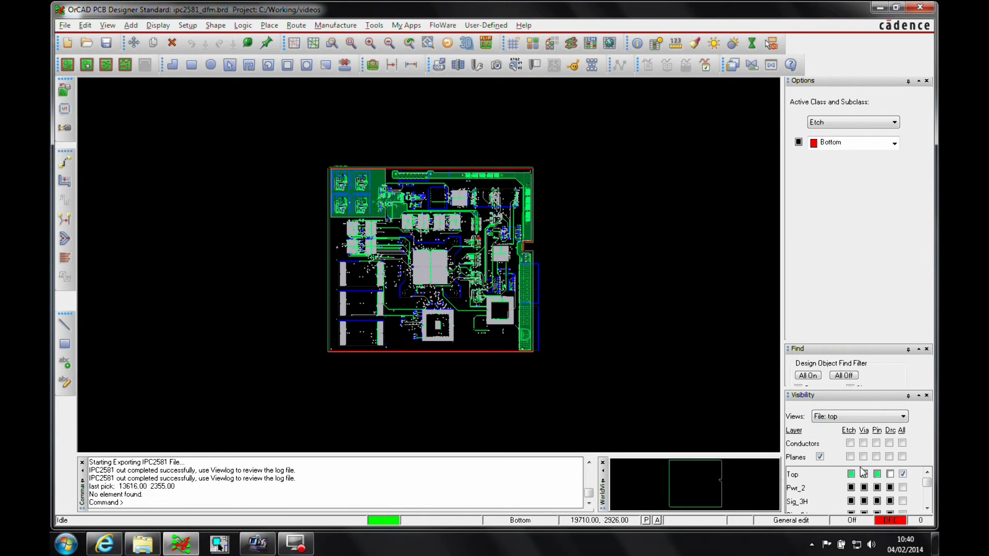
click(851, 474)
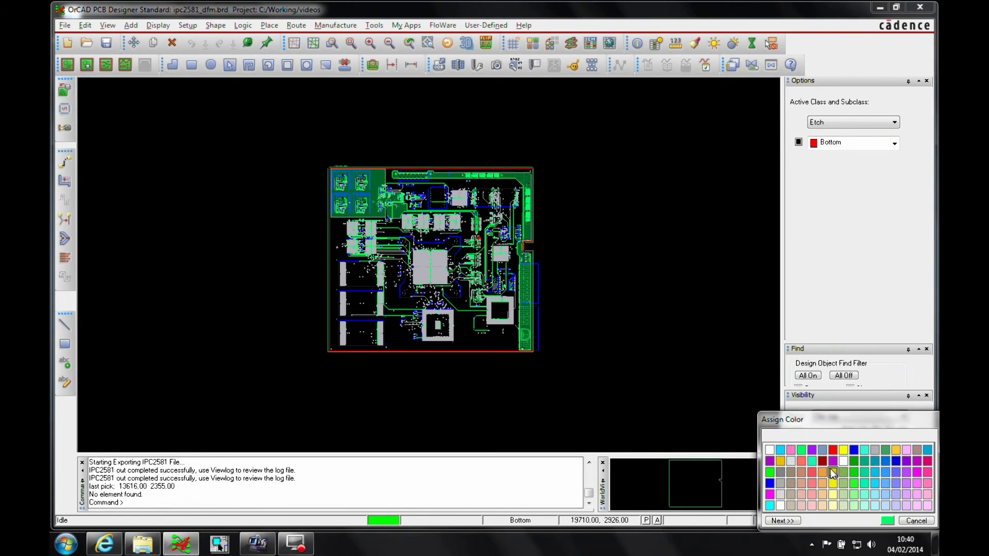
click(781, 462)
scroll(579, 287, up, 3)
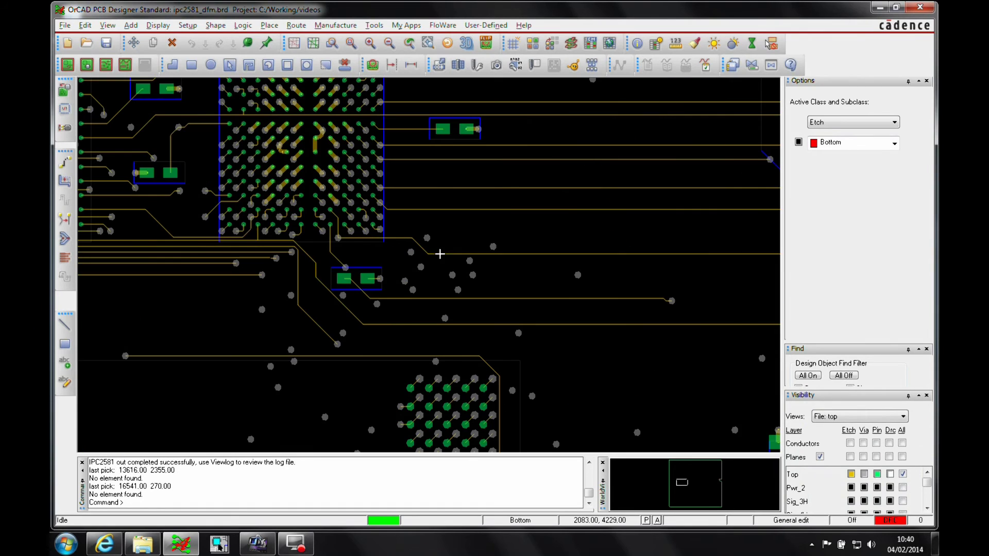
Step: Reroute two traces right of the BGA with rectangular bumps, using Add Connect with Replace etch
click(64, 163)
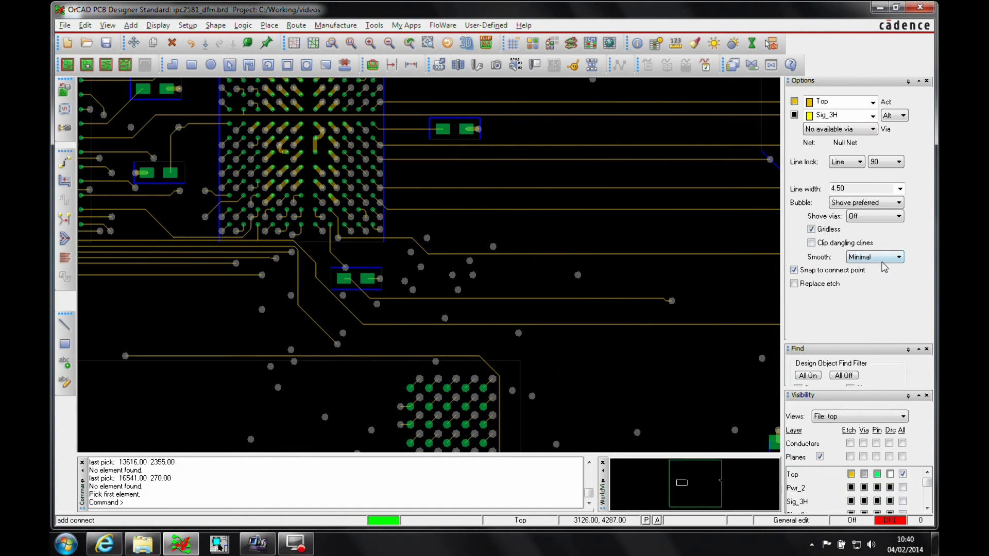
click(793, 284)
click(548, 253)
click(548, 230)
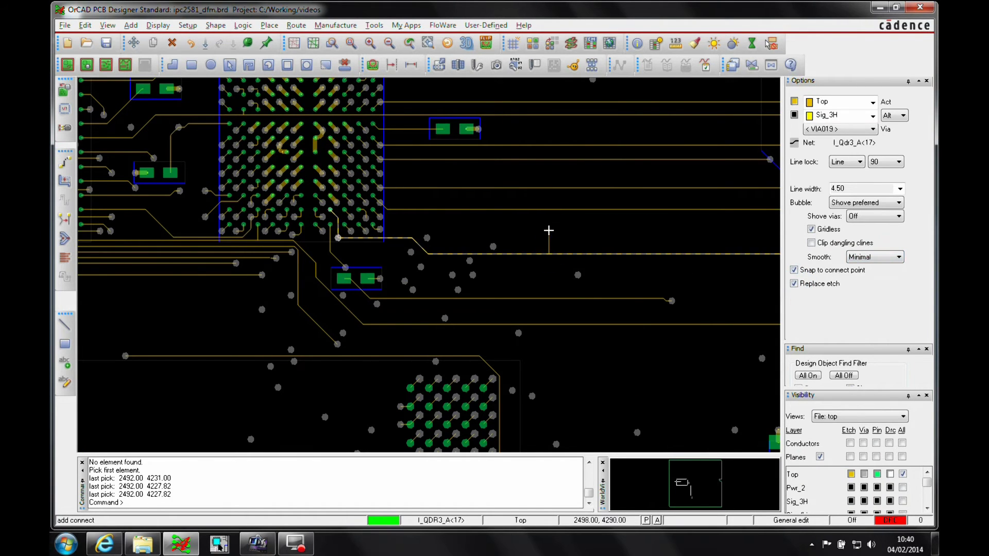
click(647, 229)
click(647, 253)
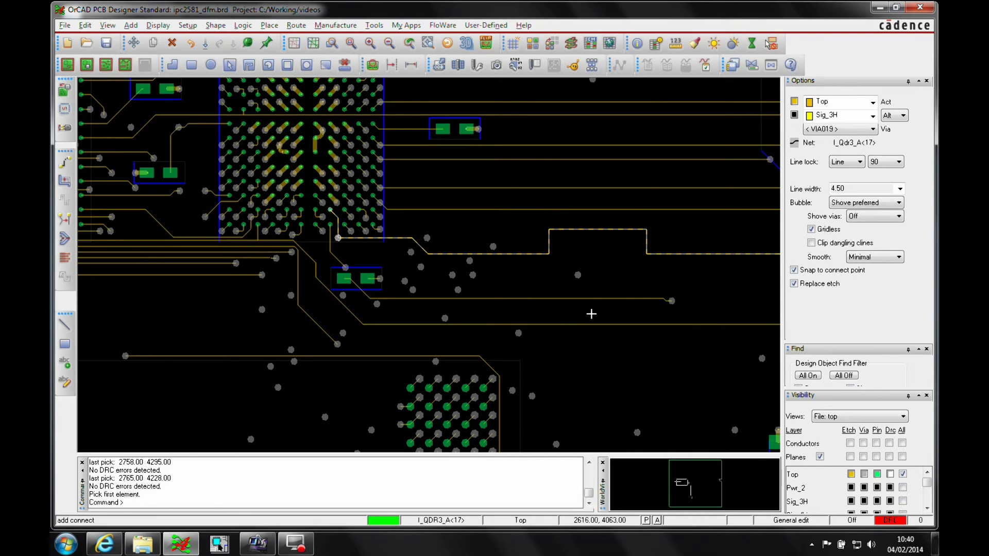
click(548, 298)
click(549, 270)
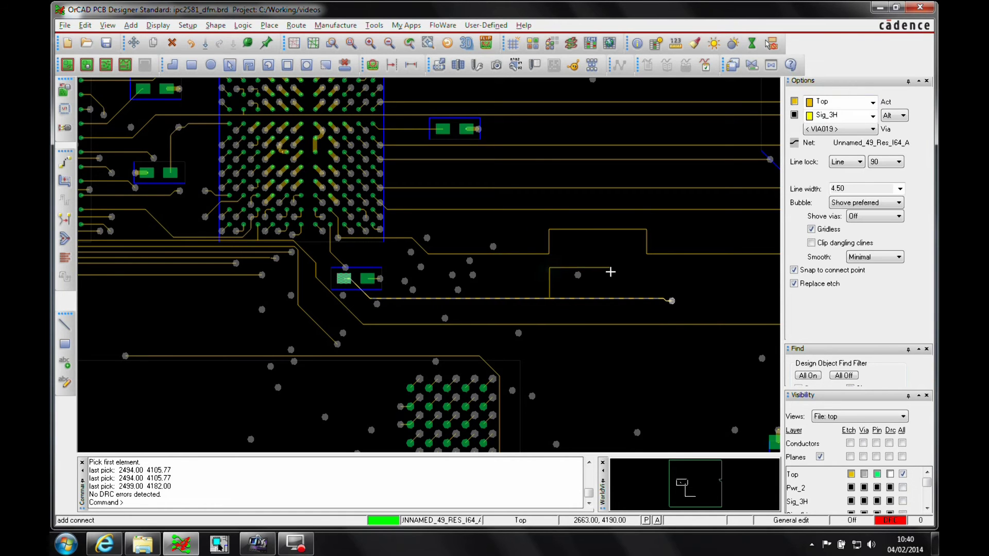
click(612, 300)
right_click(606, 250)
click(621, 255)
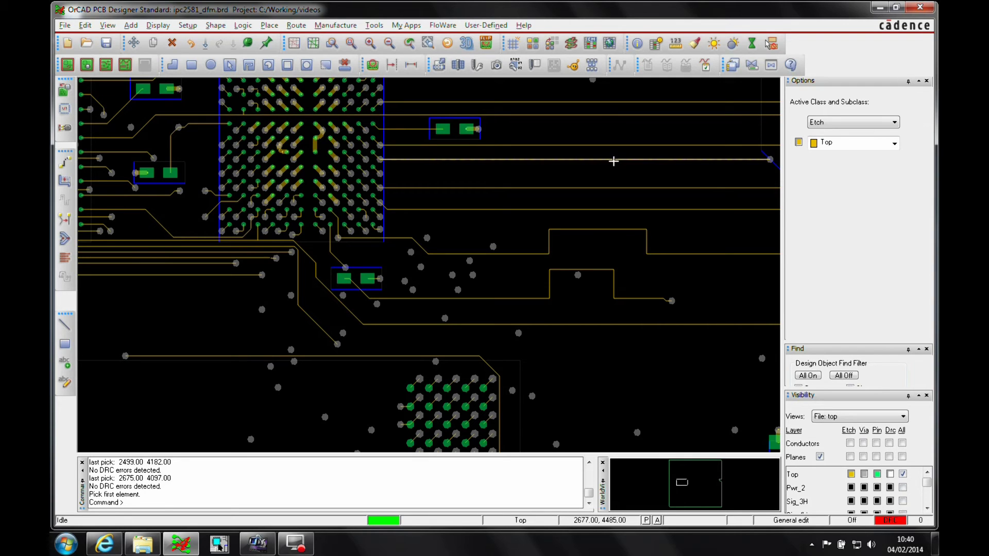
Step: Import ipc2581_dfm.xml into the board and open IPC2581 Compare with global visibility off
click(65, 25)
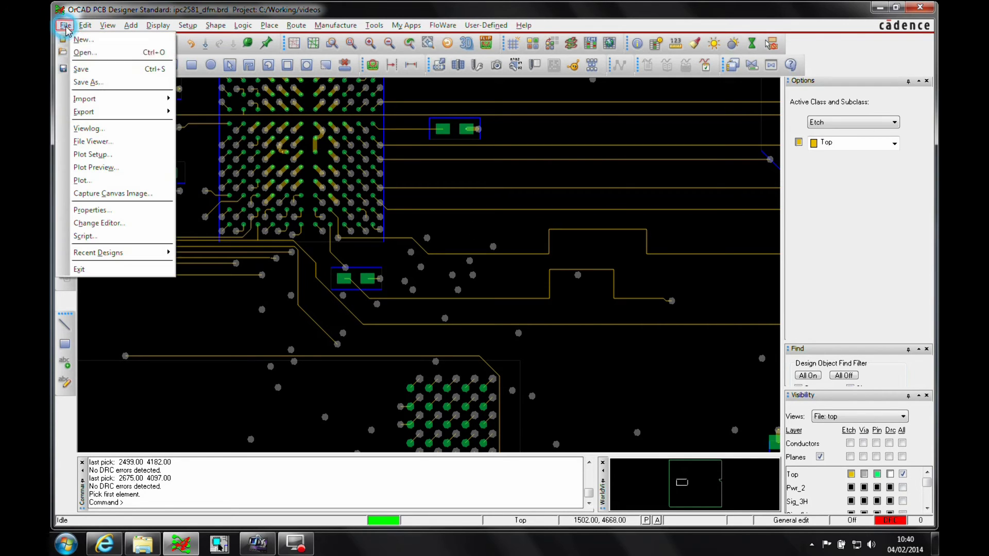
click(97, 99)
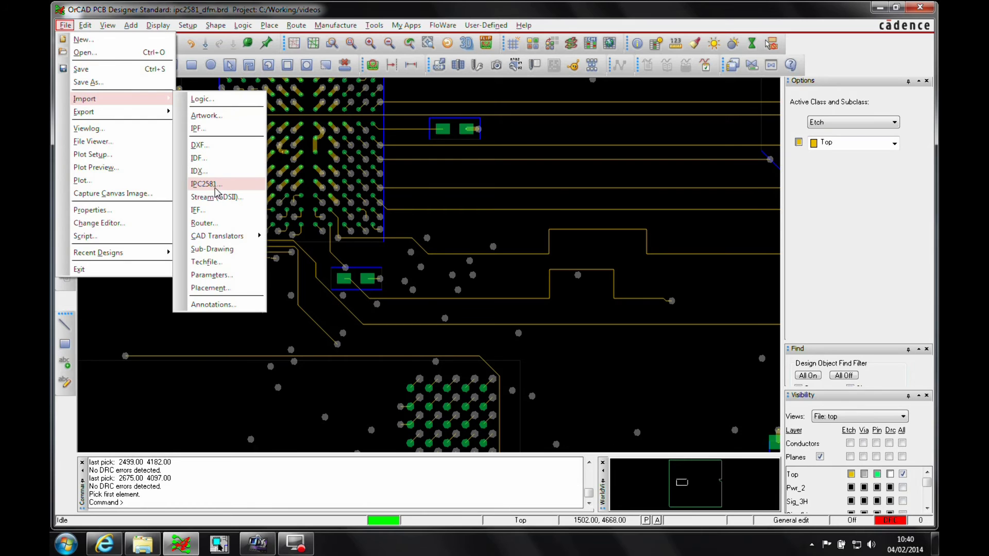
click(206, 185)
click(273, 58)
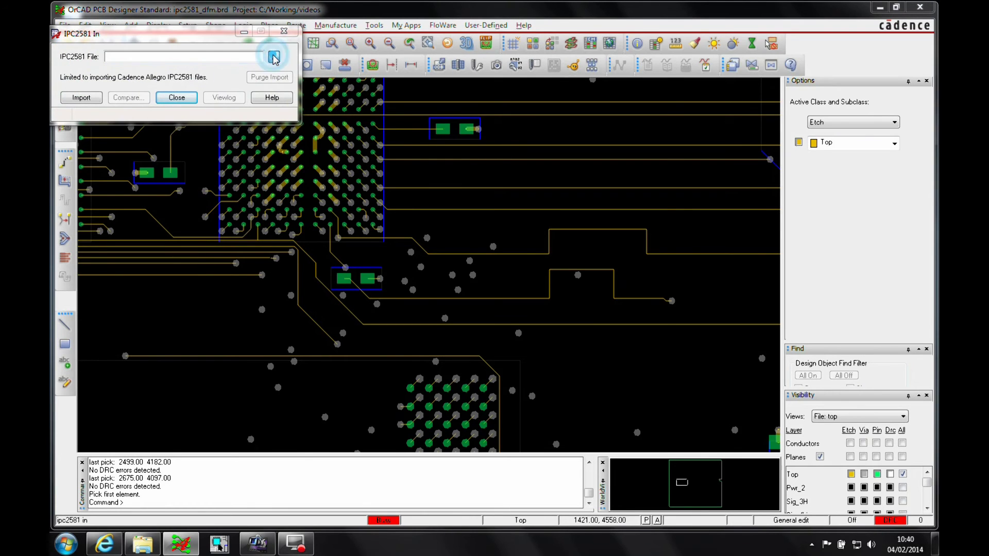
click(433, 130)
double_click(433, 130)
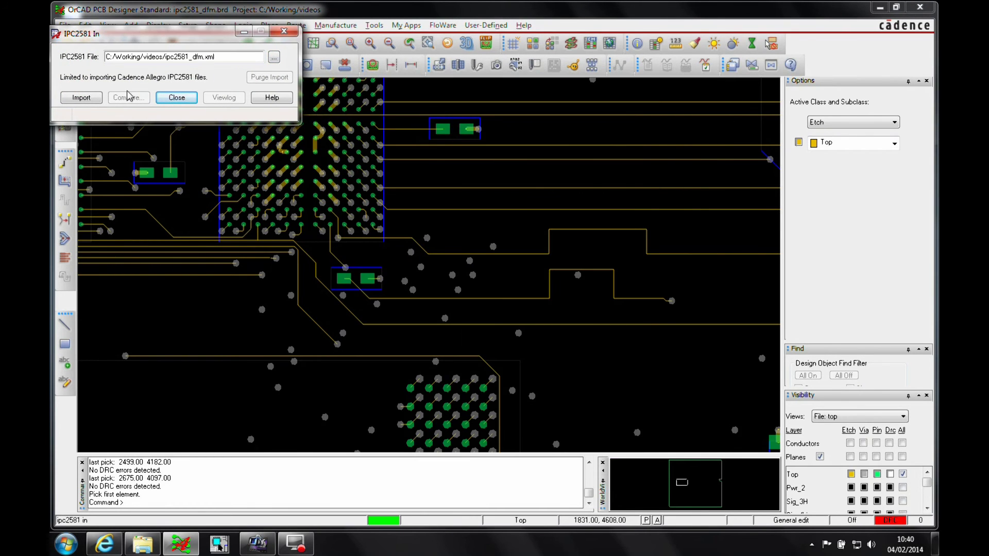
click(81, 98)
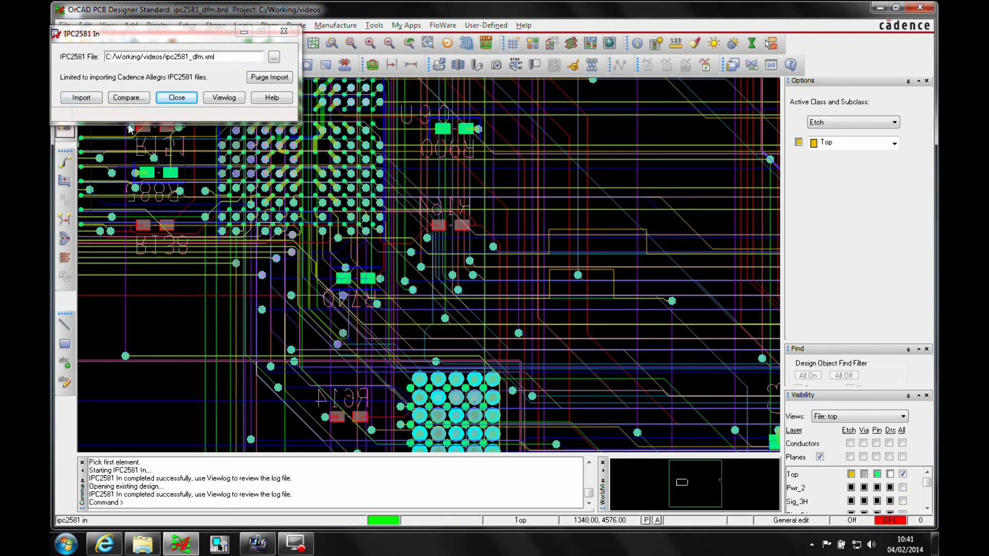
click(128, 97)
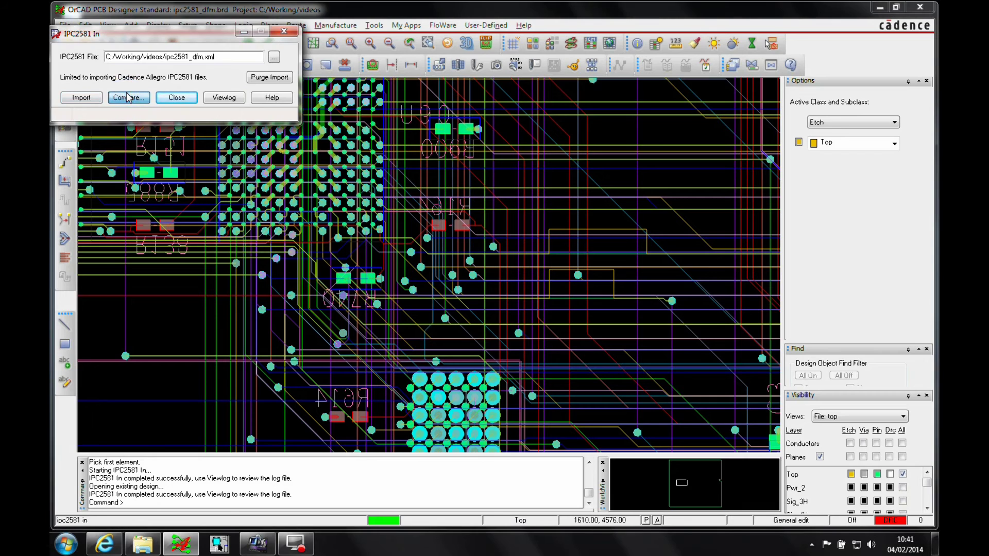
click(881, 101)
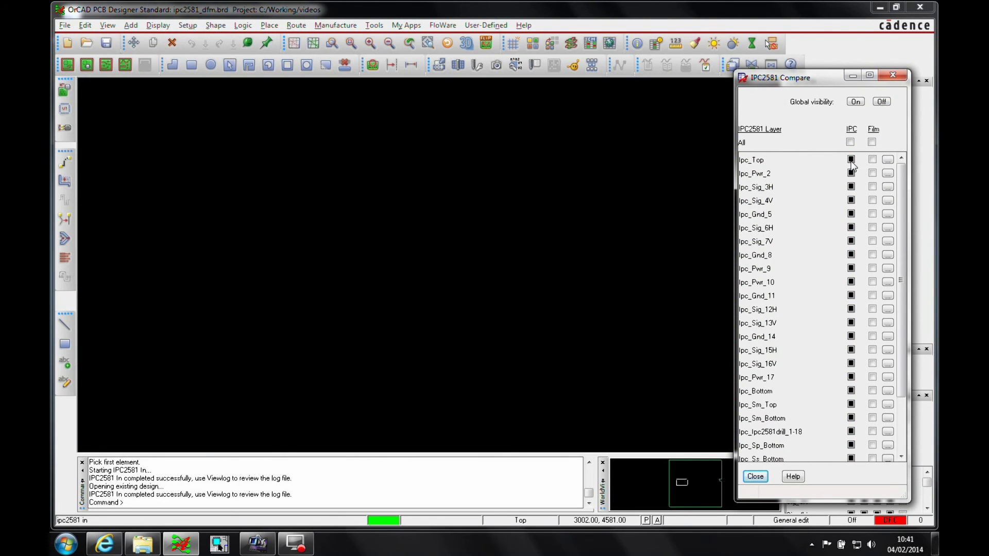
Step: Compare Top, Pwr_2 and Sig_3H layers against their imported IPC overlays, then close
click(872, 159)
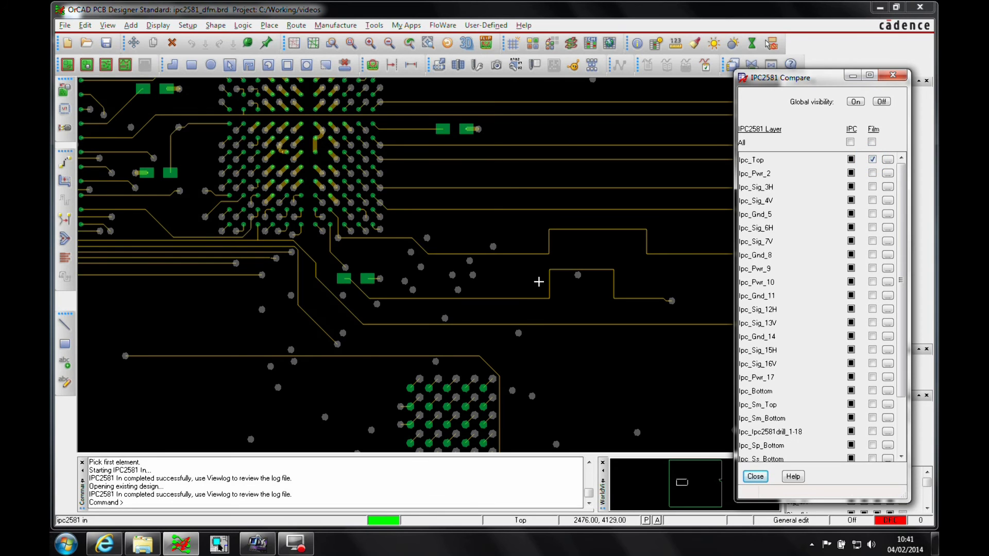
click(851, 160)
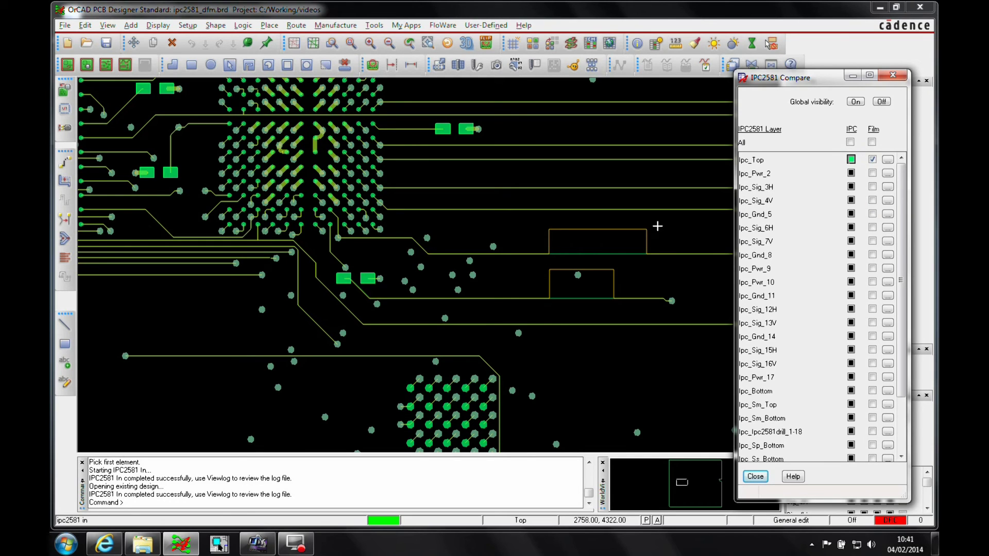
click(851, 160)
click(851, 174)
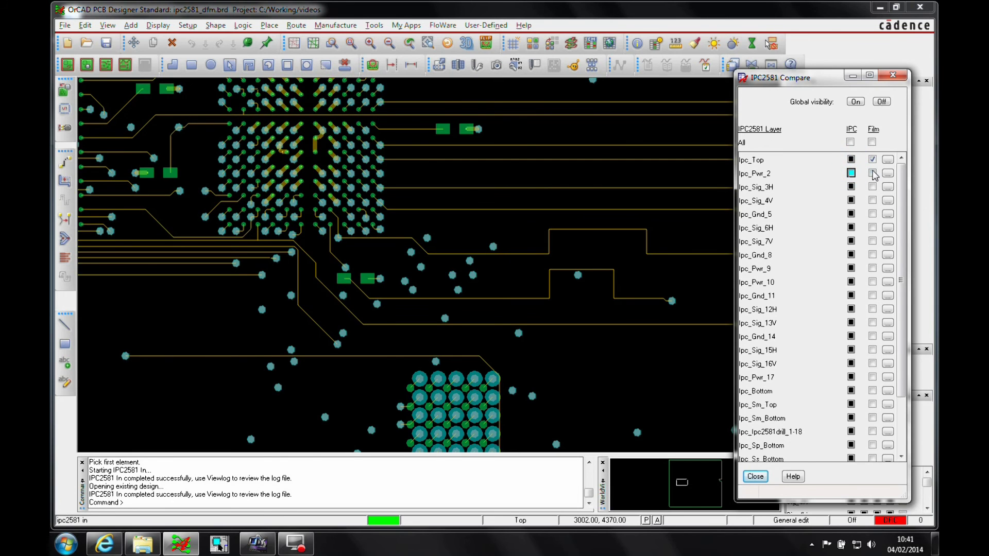
click(872, 159)
click(872, 173)
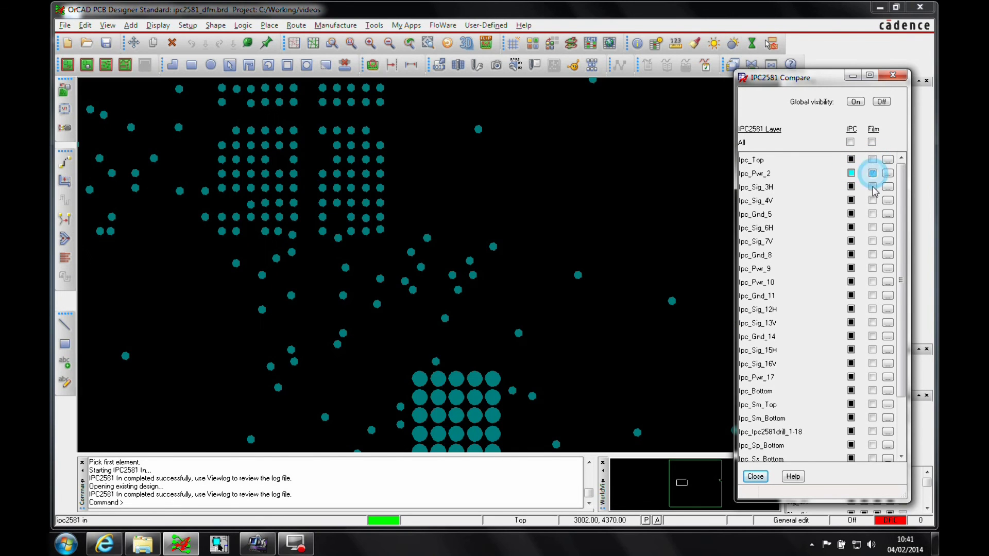
click(872, 186)
click(851, 187)
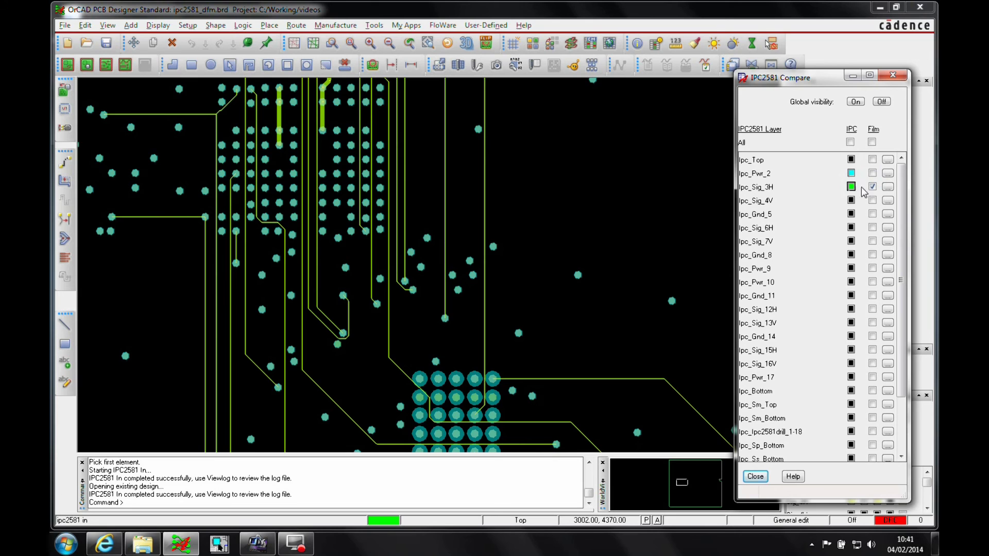
click(872, 188)
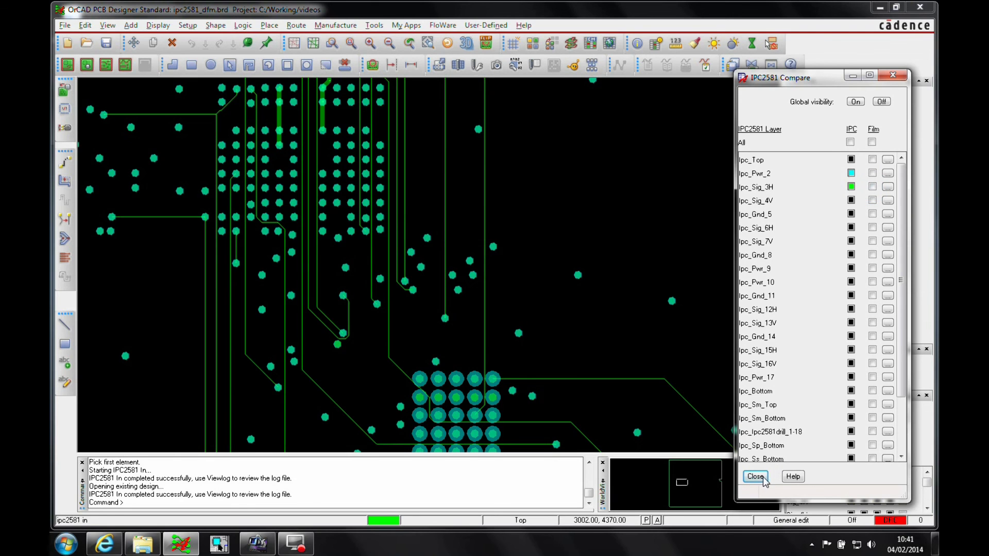
click(755, 476)
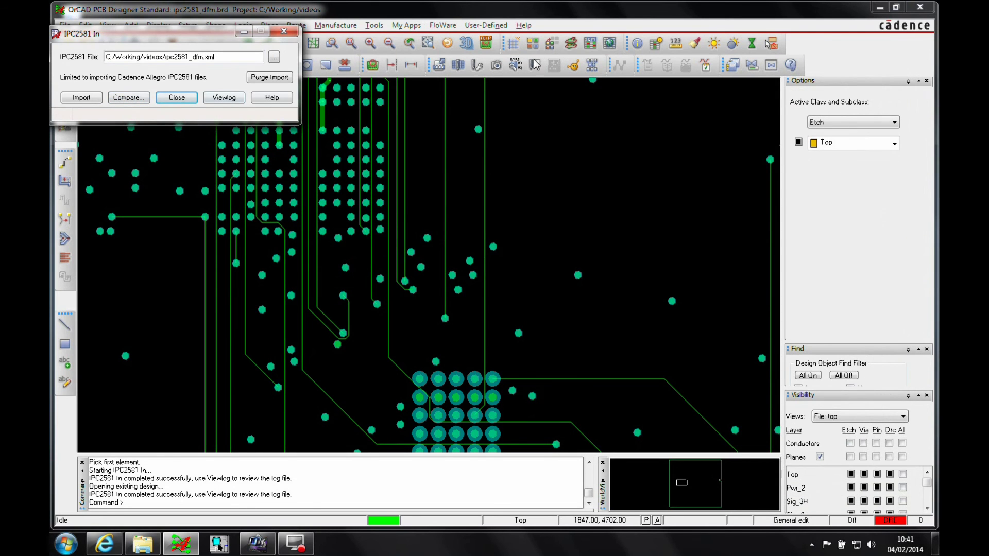
Step: Review the imported Ipc_ subclasses under Manufacturing in the Color dialog, then purge the imported IPC layers
click(533, 44)
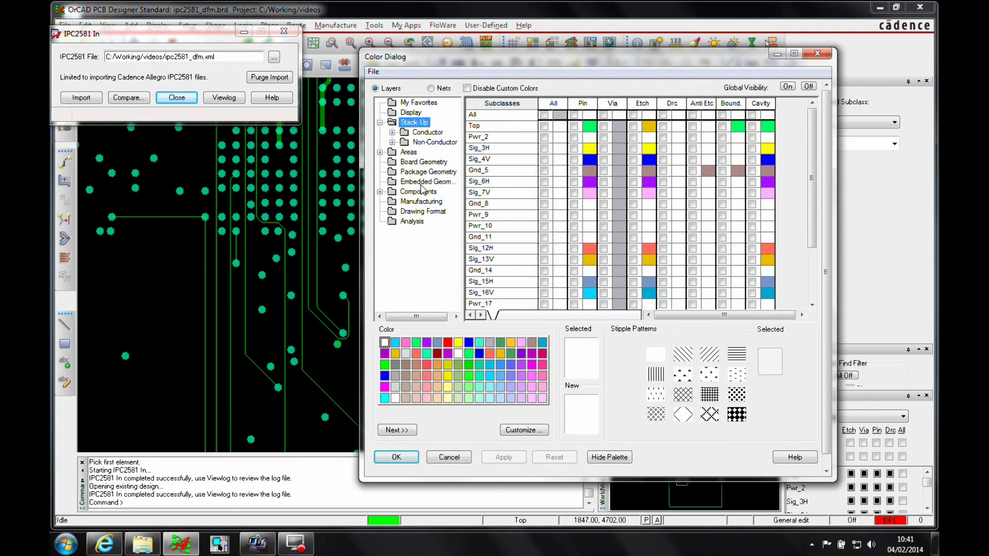
click(417, 202)
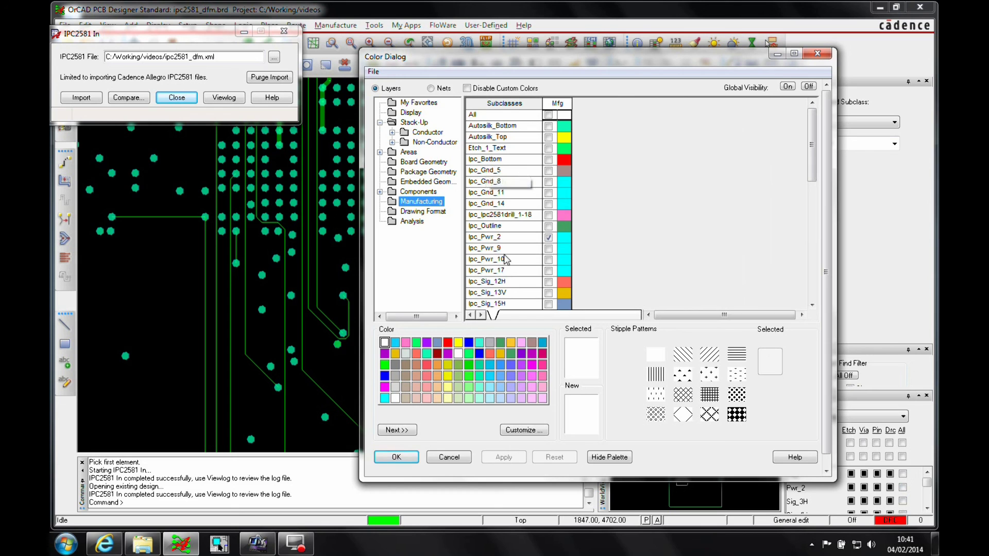
click(817, 53)
click(271, 79)
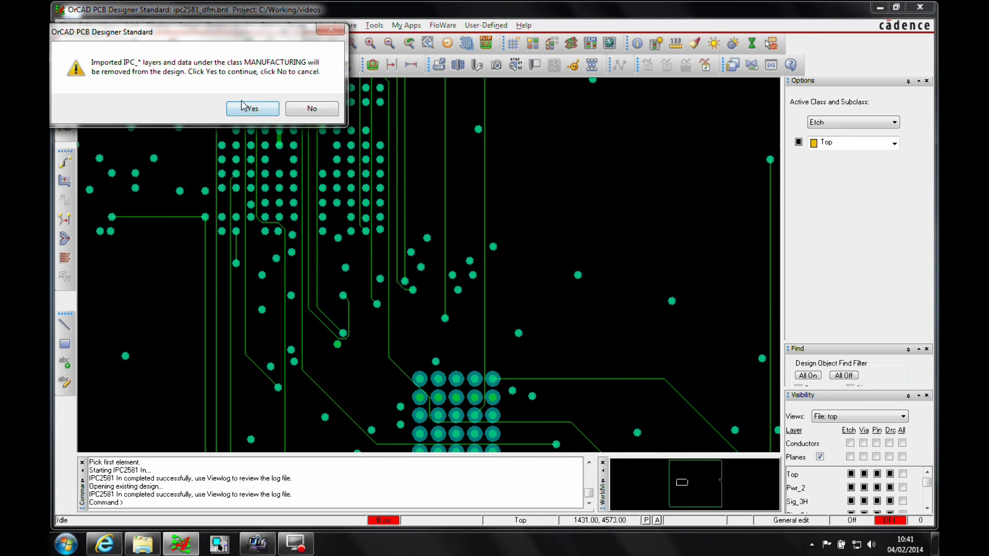
click(247, 106)
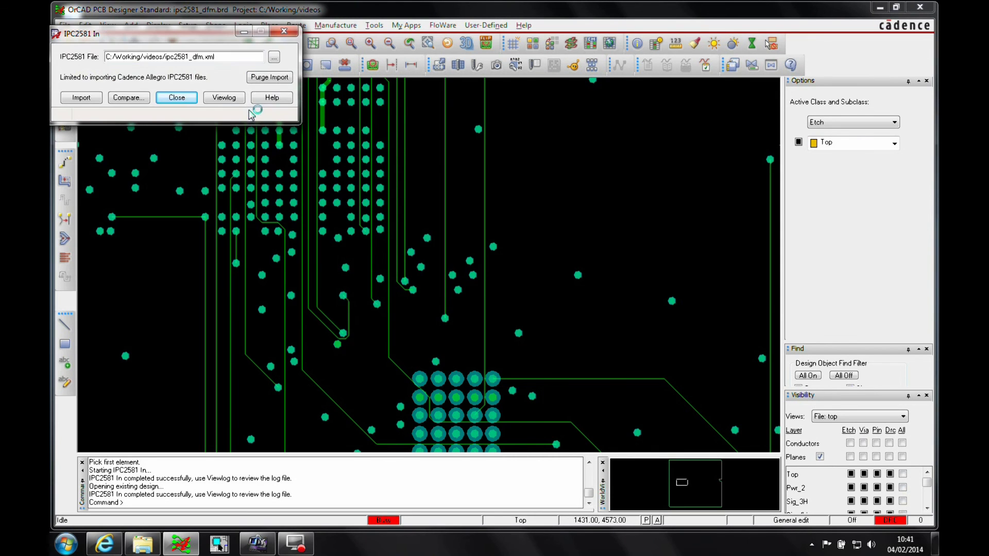